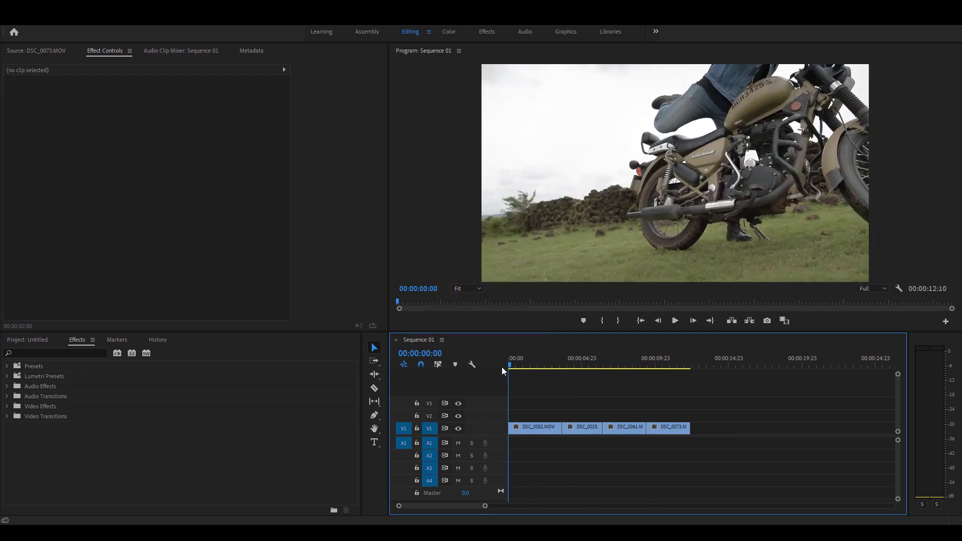
- Apply the Lumetri Color effect to clip DSC_0082.MOV
left_click(254, 373)
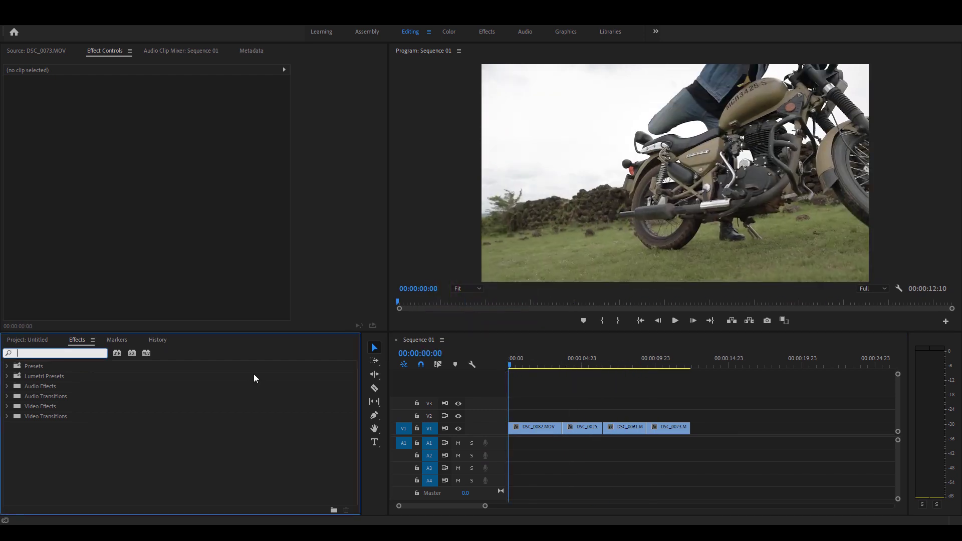
type("lumetri")
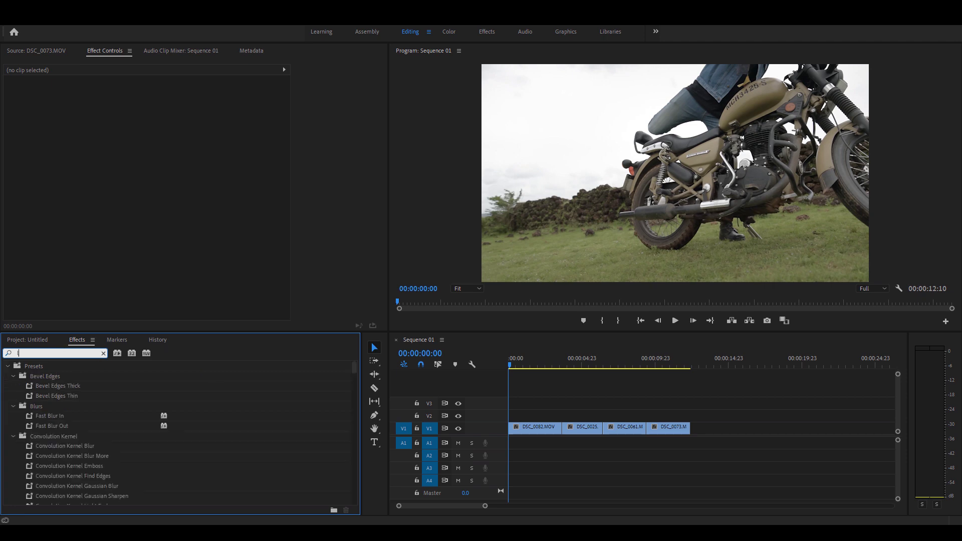
left_click_drag(55, 425, 533, 429)
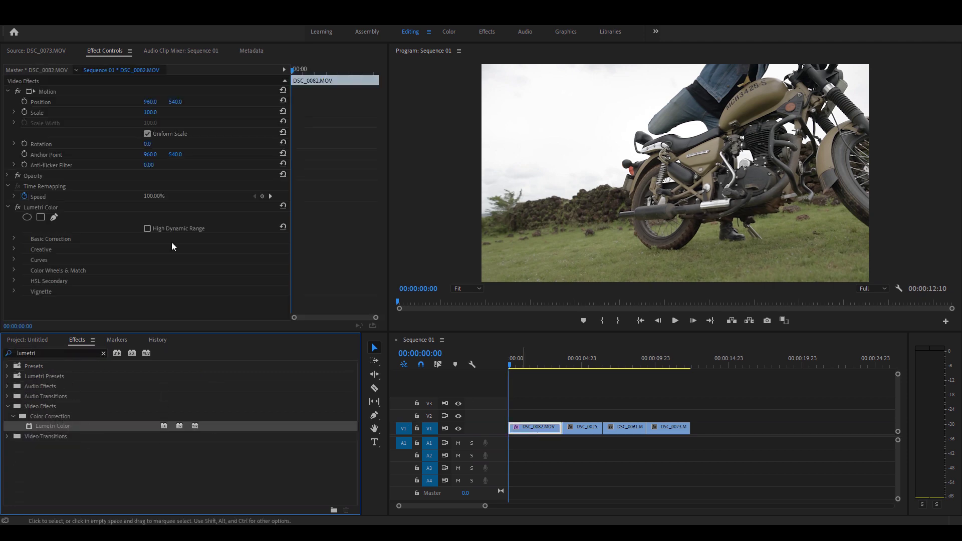
- Load SMAL_GM_2.0.cube as the Creative look of the Lumetri grade
left_click(14, 249)
scroll(101, 209, "down", 2)
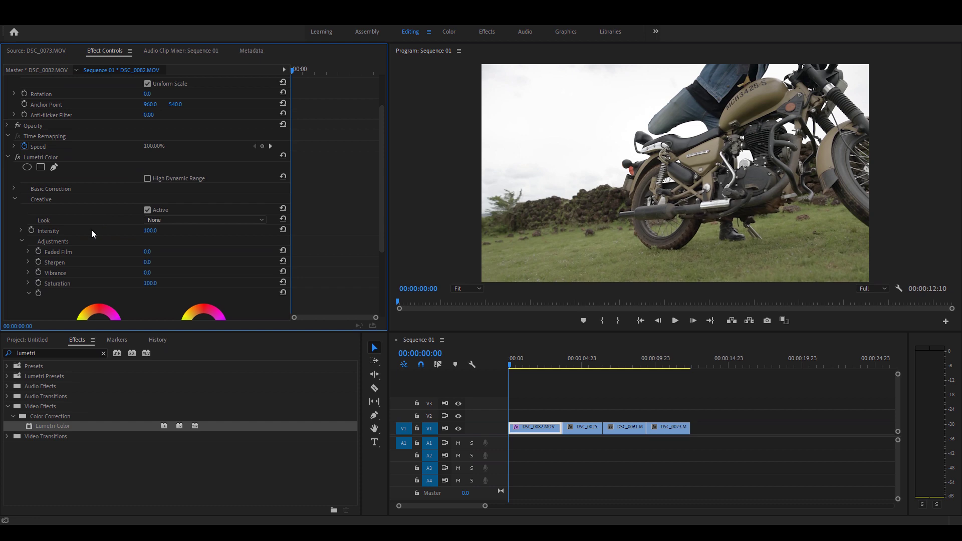
left_click(189, 219)
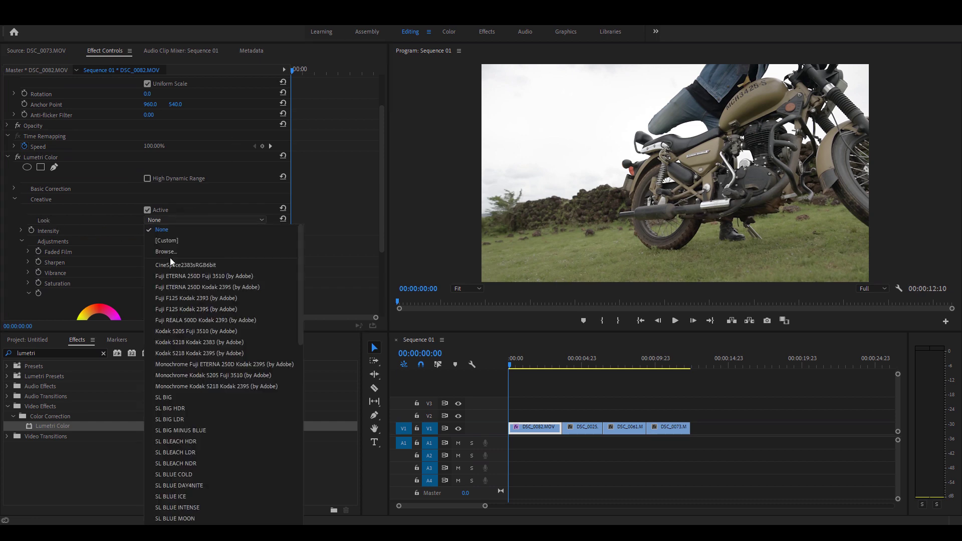
left_click(167, 252)
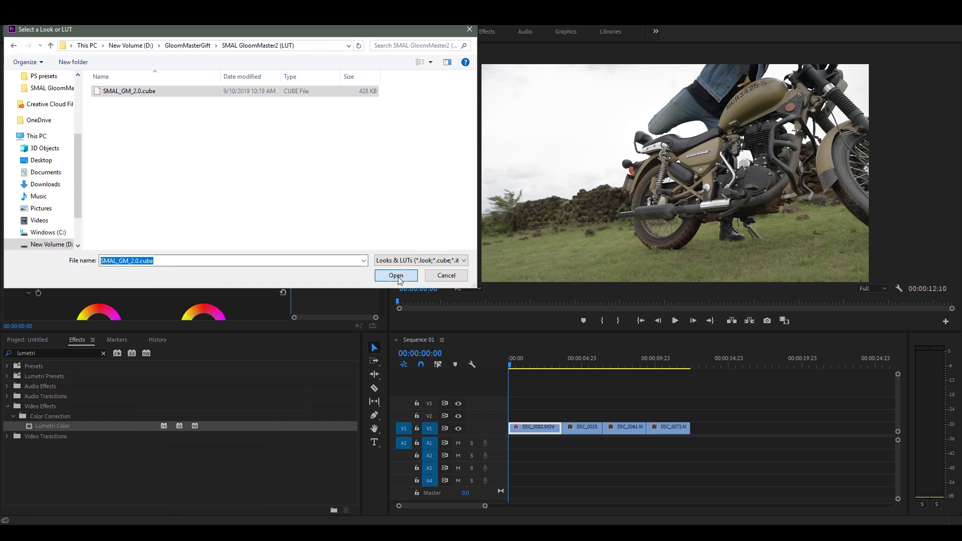
left_click(396, 276)
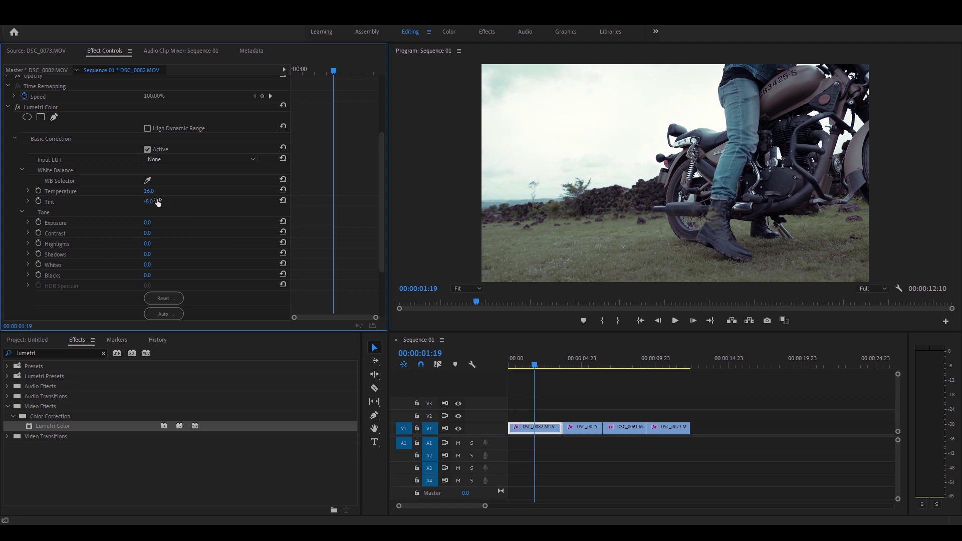
- Pull the first clip's highlights down to -48 and lower the look intensity to 44
scroll(97, 198, "down", 1)
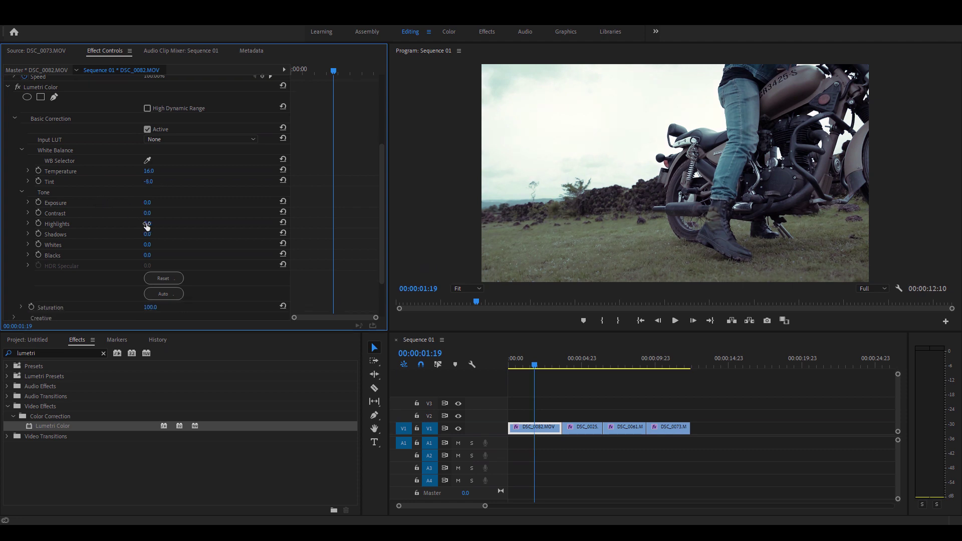
left_click_drag(147, 223, 126, 223)
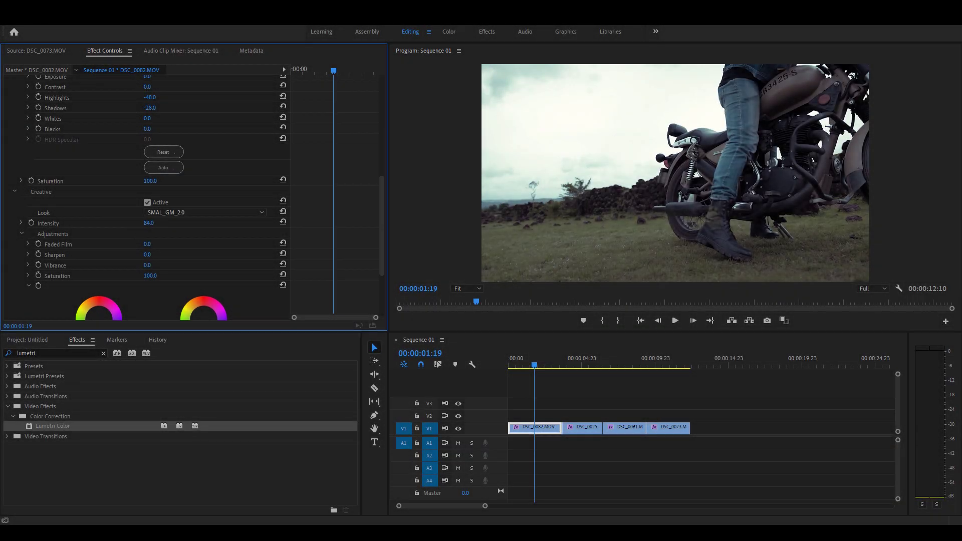
left_click_drag(148, 223, 128, 223)
- Compare the grade off and on, then select clip DSC_0025
scroll(151, 201, "up", 5)
left_click(18, 182)
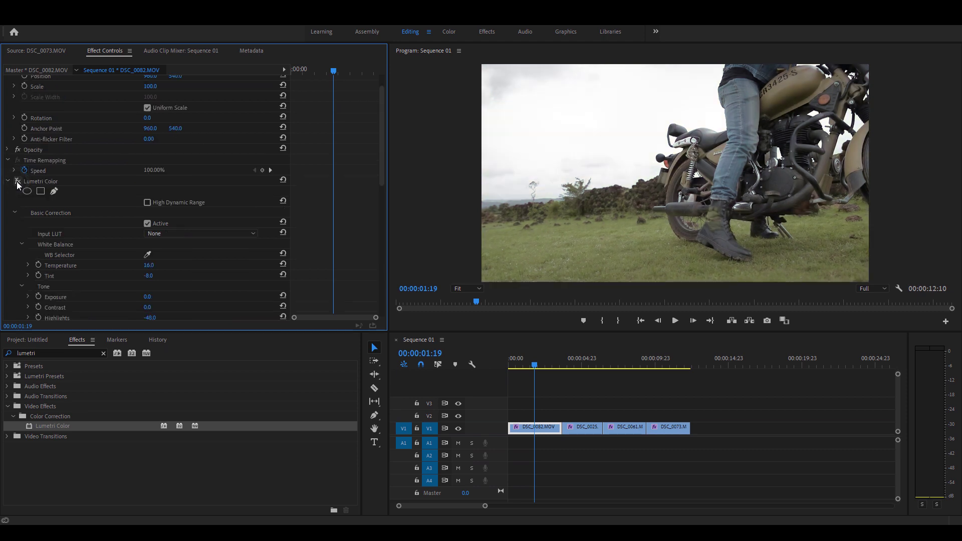
left_click(18, 183)
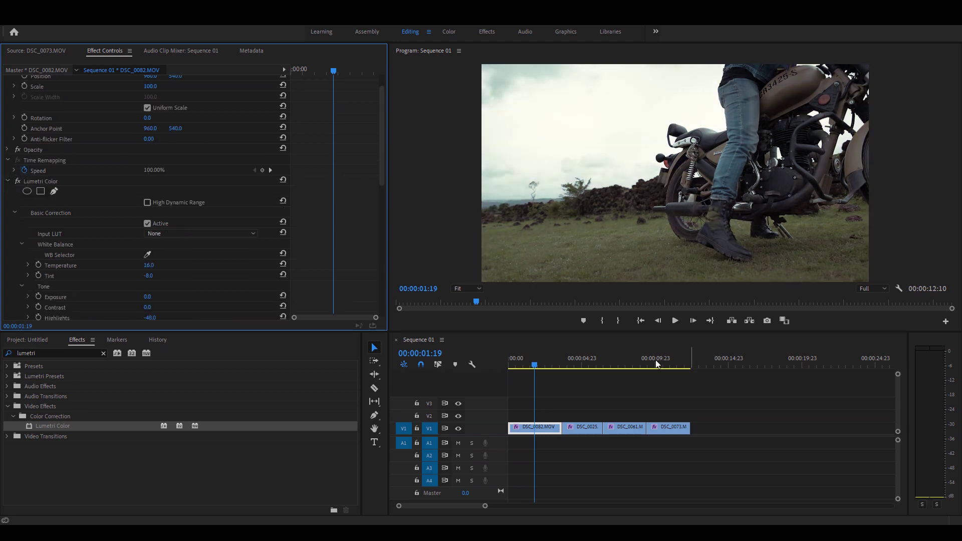
left_click(594, 361)
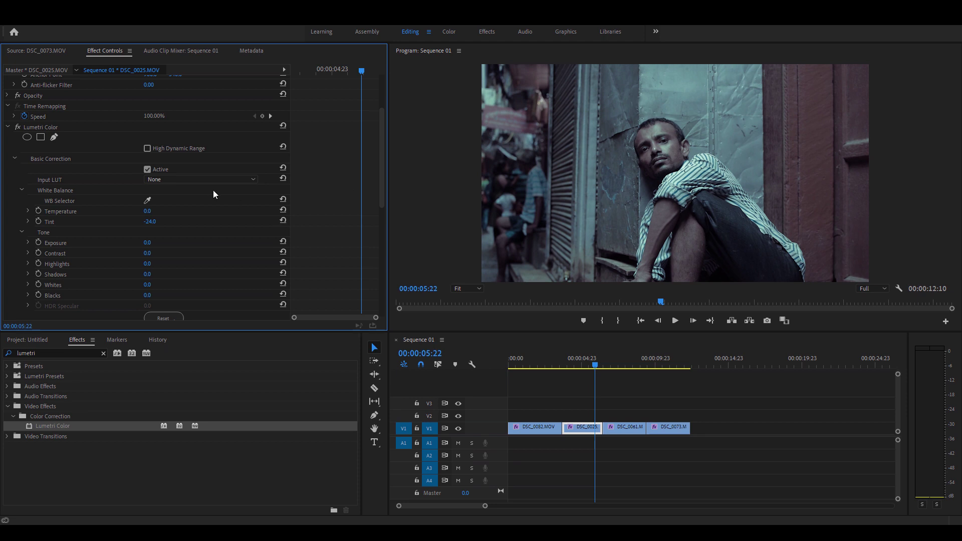
- Set DSC_0025's look intensity to 70 and compare the grade off and on
scroll(213, 195, "down", 5)
scroll(173, 253, "down", 2)
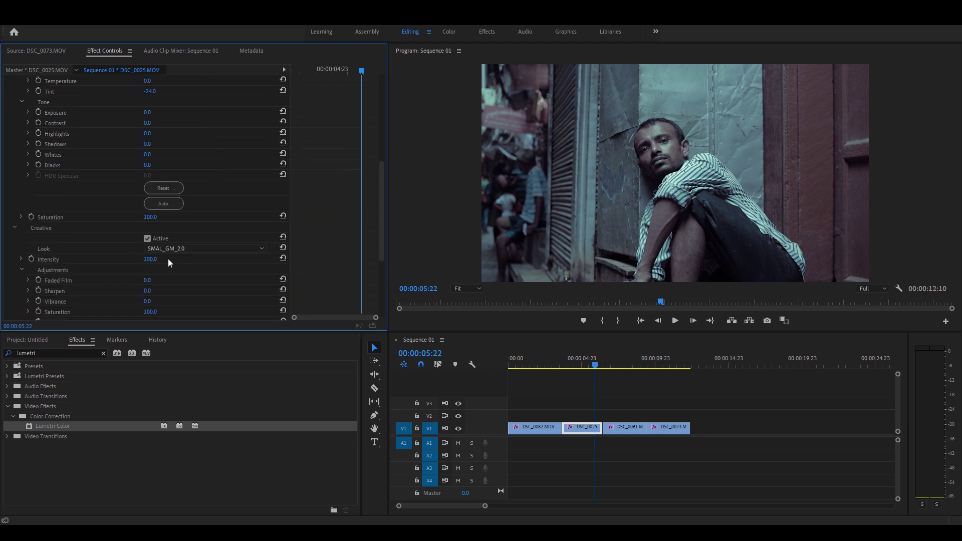
left_click(152, 260)
type("70")
key("Return")
scroll(69, 149, "up", 4)
left_click(18, 98)
left_click(19, 98)
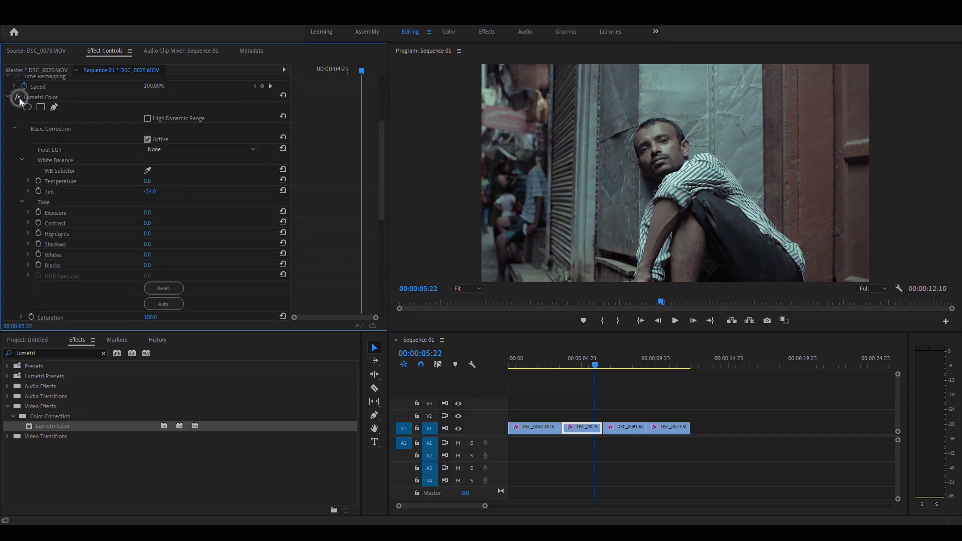
- Toggle DSC_0061's grade off and on for comparison, then select beach clip DSC_0073
left_click(626, 359)
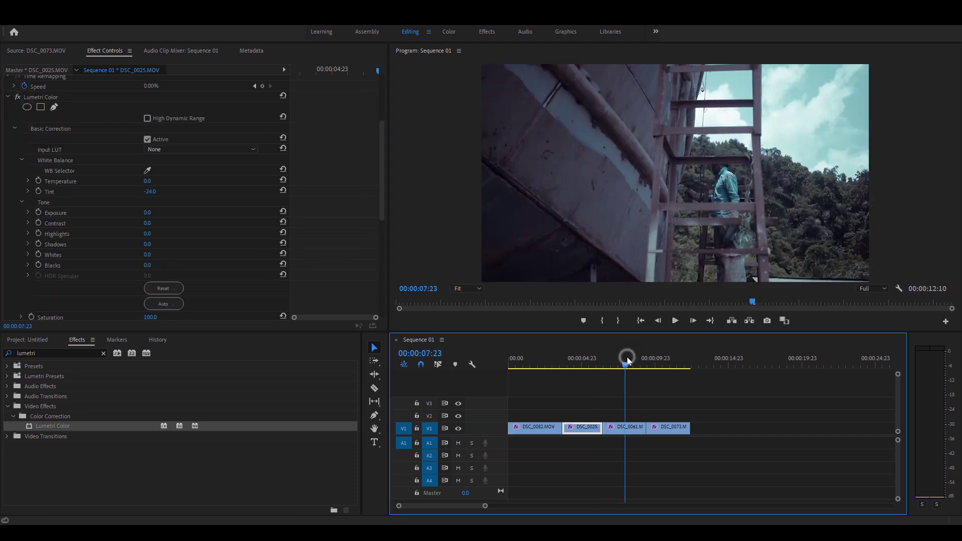
left_click(620, 430)
left_click(17, 207)
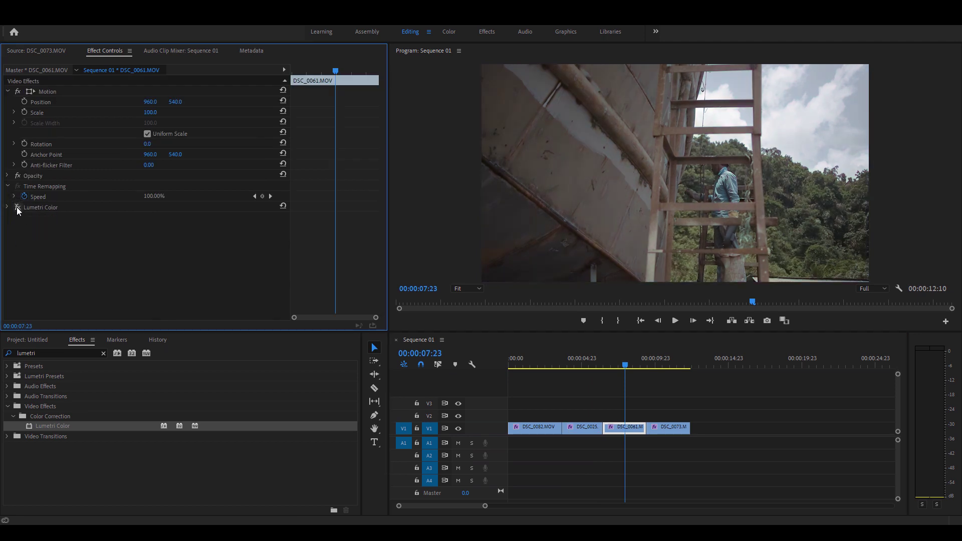
left_click(17, 207)
left_click(18, 207)
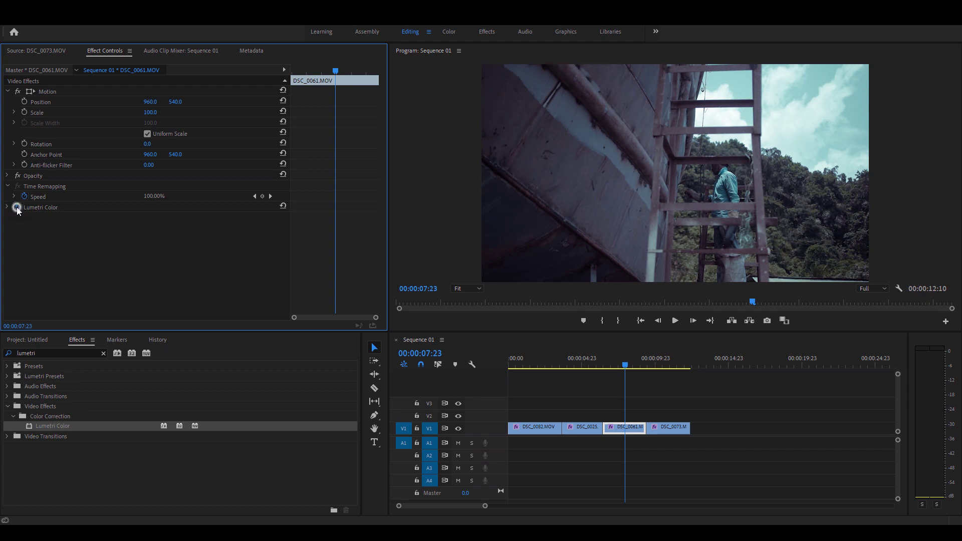
left_click(662, 362)
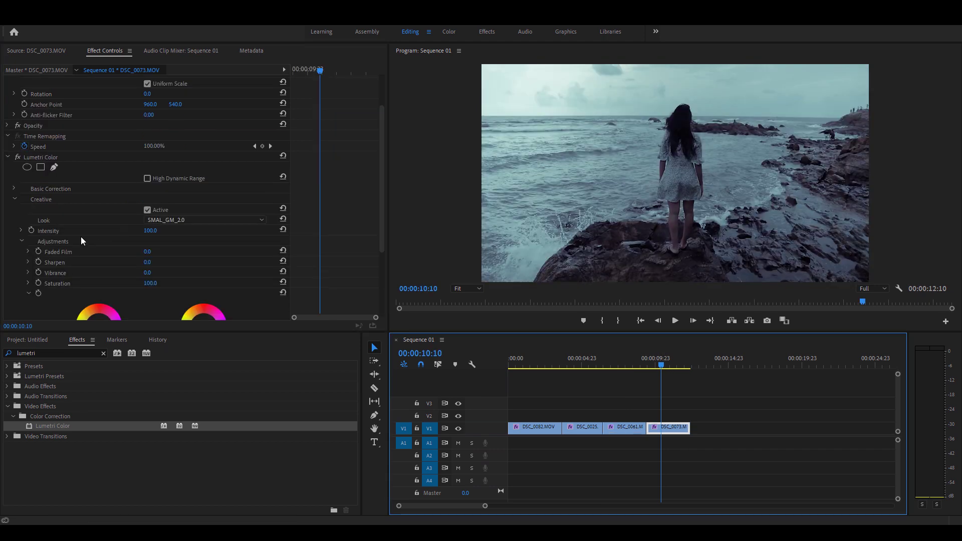
- Set DSC_0073 to Temperature -27, Tint -31, Highlights -57, Shadows 20, and compare before/after
left_click(33, 188)
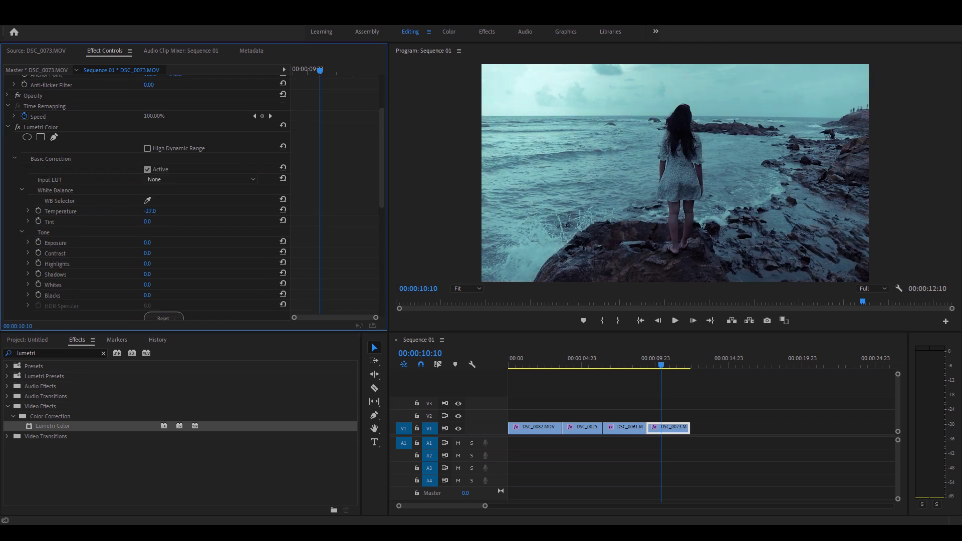
left_click_drag(146, 221, 131, 221)
scroll(150, 210, "down", 4)
mouse_move(147, 183)
left_mouse_down()
mouse_move(136, 184)
mouse_move(167, 183)
mouse_move(121, 173)
mouse_move(142, 173)
left_mouse_up()
scroll(150, 200, "up", 3)
left_click(18, 97)
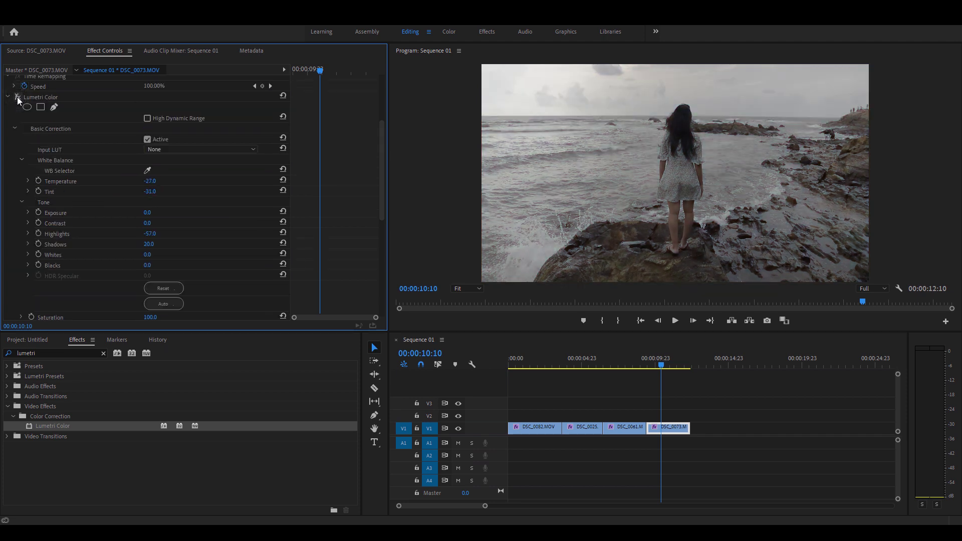
left_click(18, 98)
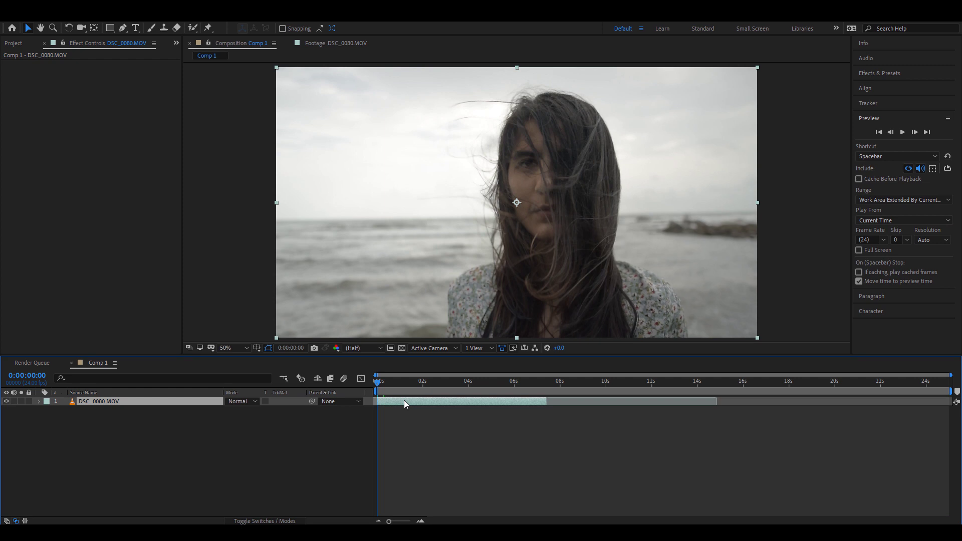
- Add Apply Color LUT with SMAL_GM_2.0.cube to DSC_0080.MOV, then delete the effect
key("ctrl+space")
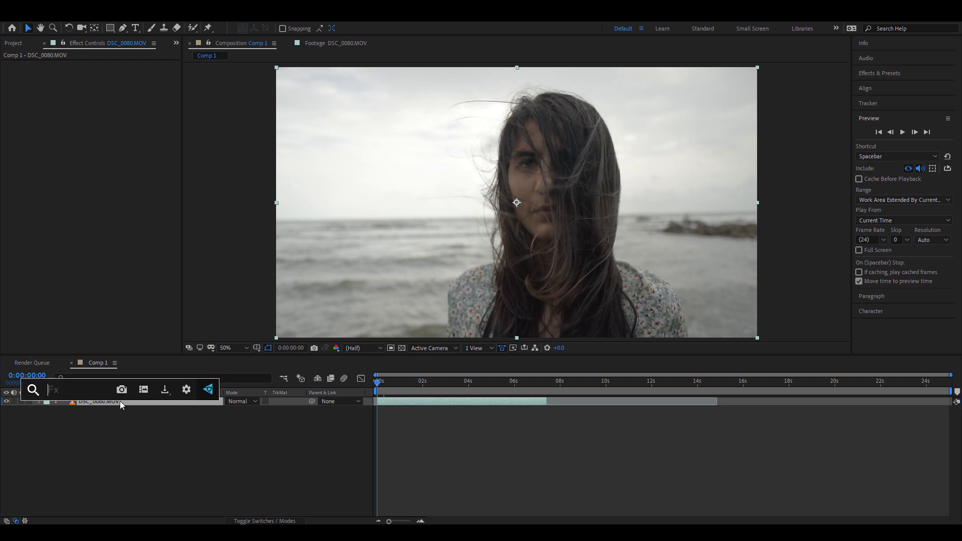
type("lut")
left_click(77, 434)
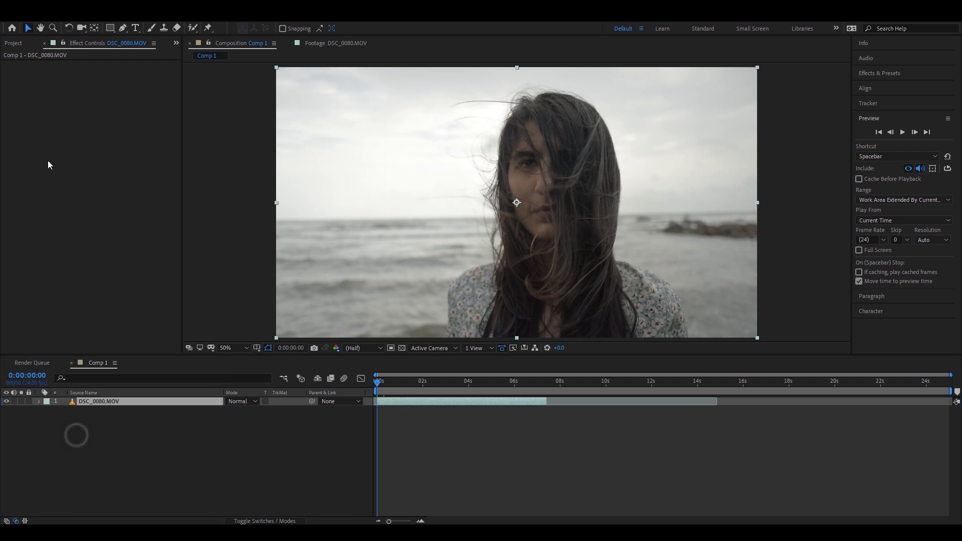
double_click(189, 90)
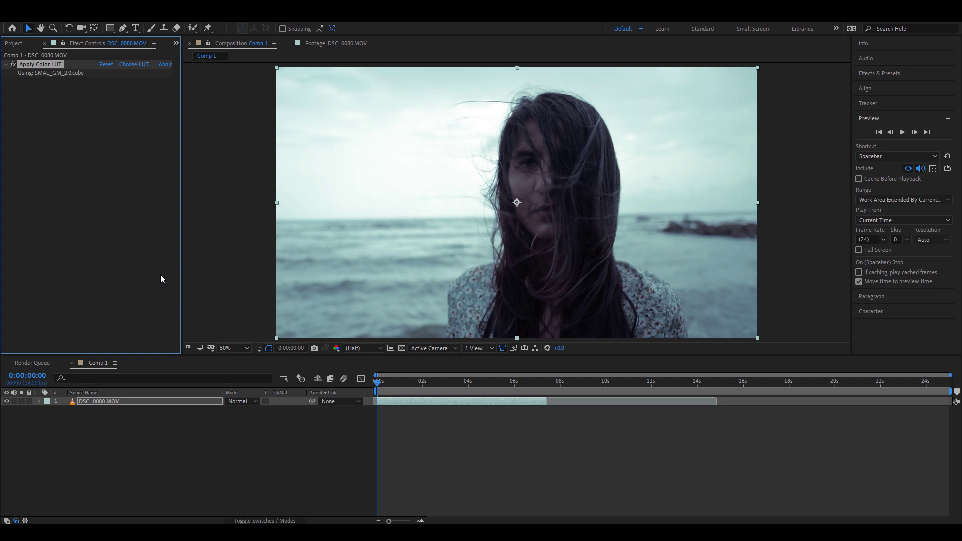
key("Delete")
- Apply Lumetri Color to DSC_0080.MOV with the GloomMaster cube LUT as its look
left_click(140, 400)
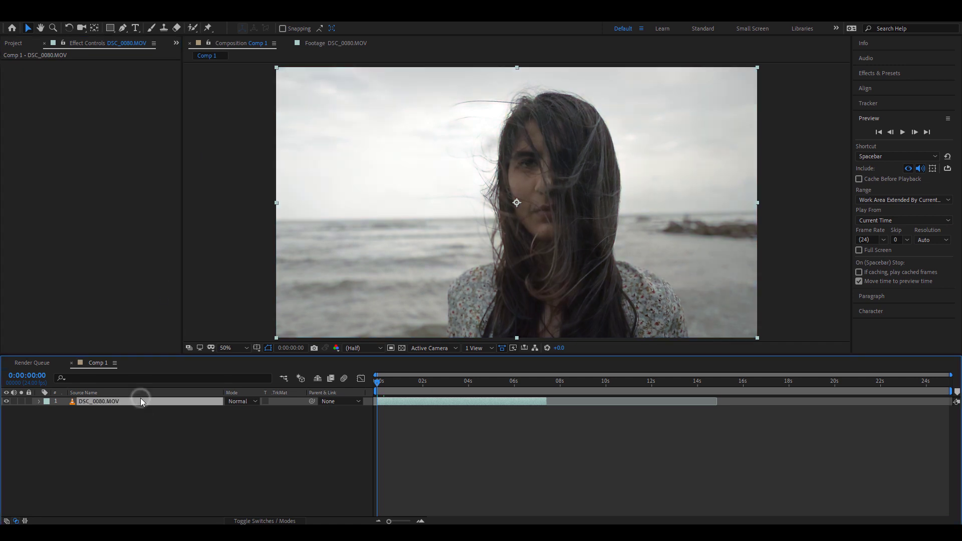
key("ctrl+space")
type("lumetri")
key("Return")
left_click(116, 108)
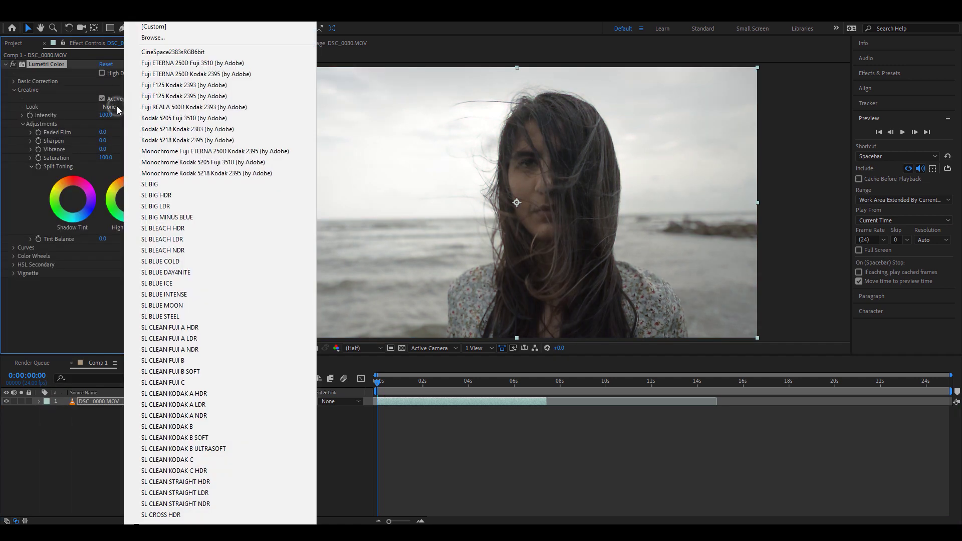
left_click(174, 37)
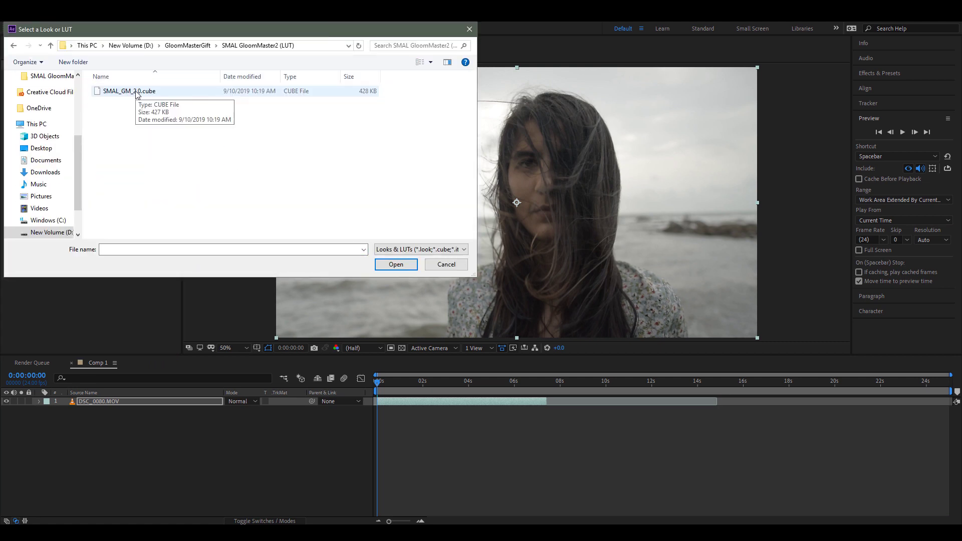
double_click(133, 92)
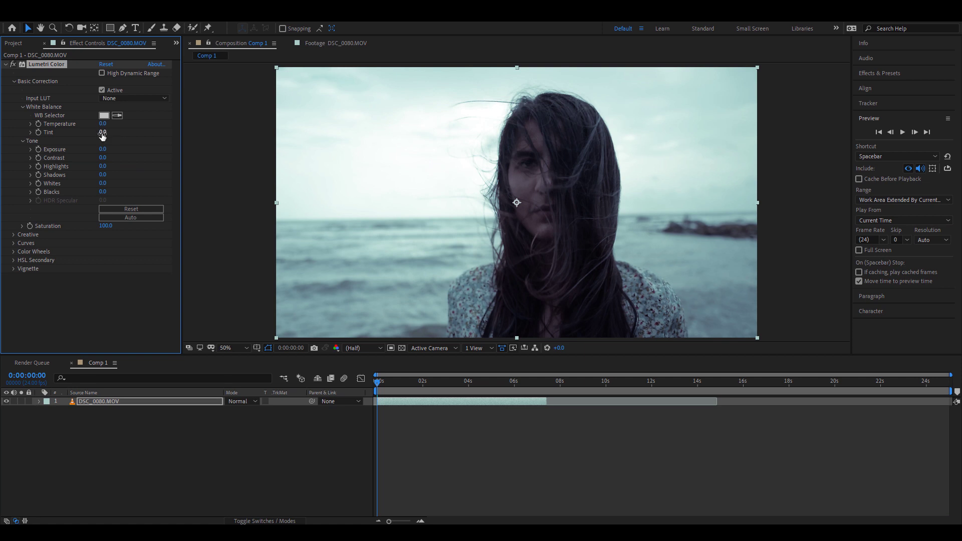
- Set Tint to 15 and Temperature to 28, then compare Lumetri Color off and on
left_click_drag(101, 134, 109, 131)
left_click_drag(92, 123, 97, 125)
left_click(13, 65)
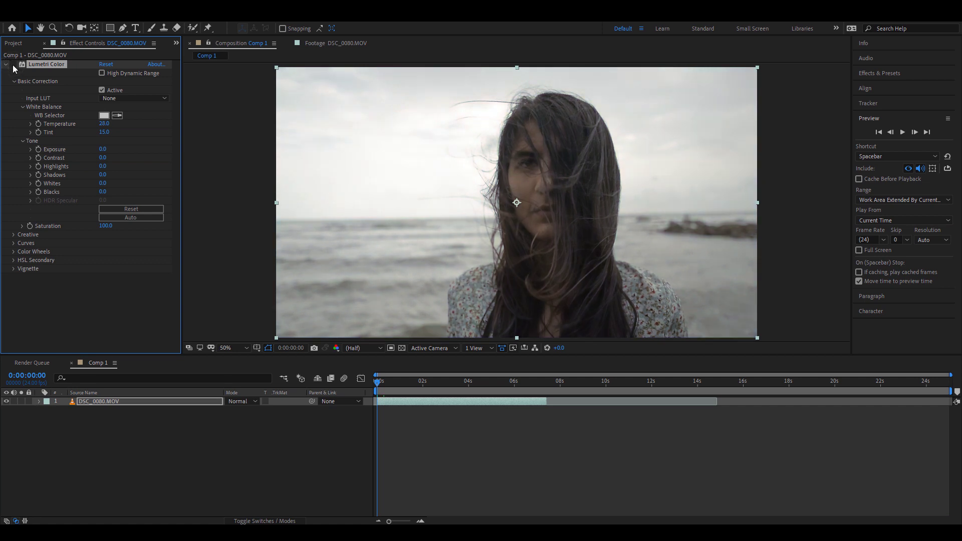
left_click(13, 65)
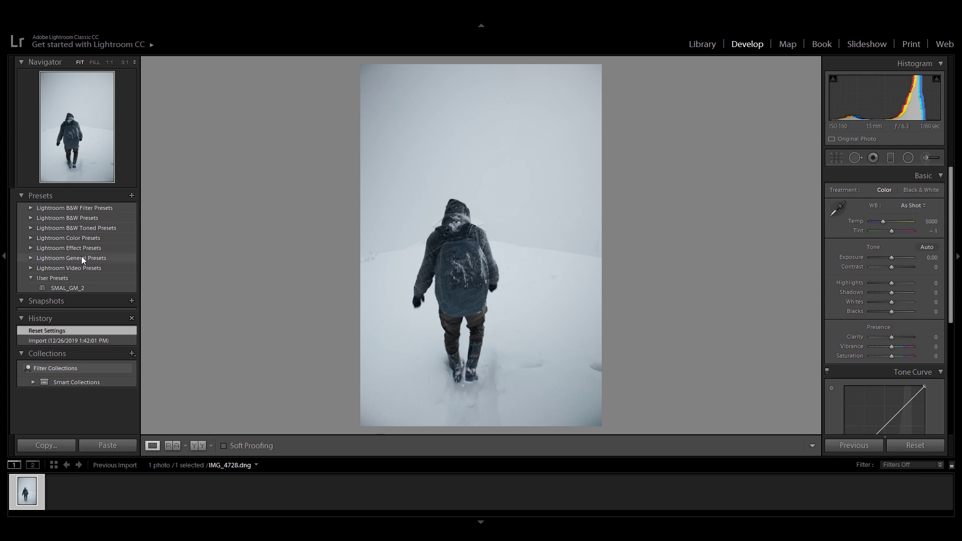
- Import SMAL_GM_2.lrtemplate into User Presets and apply SMAL_GM_2 to IMG_4728.dng
right_click(56, 277)
left_click(84, 296)
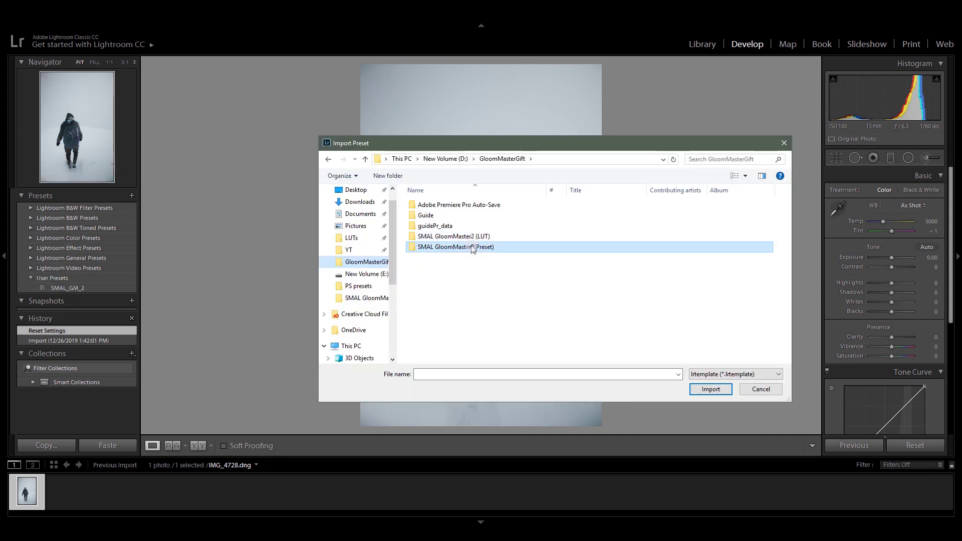
double_click(473, 247)
double_click(468, 206)
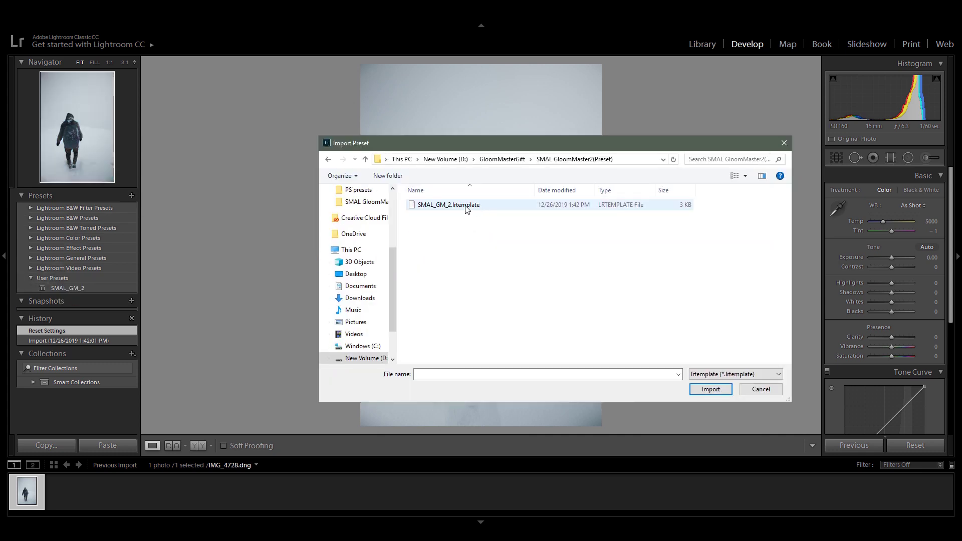
left_click(91, 286)
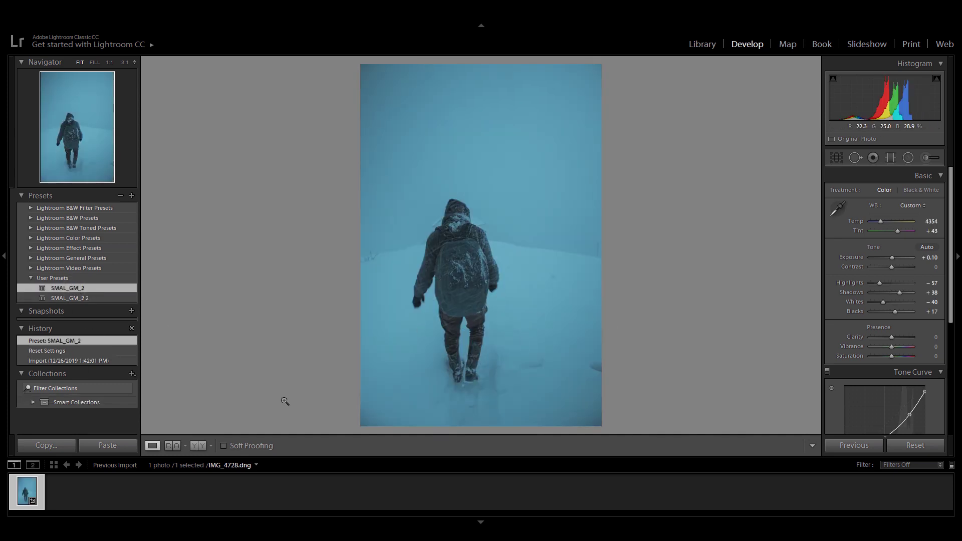
- Show the snow photo in Before/After view and lower its Tint to +4
left_click(198, 445)
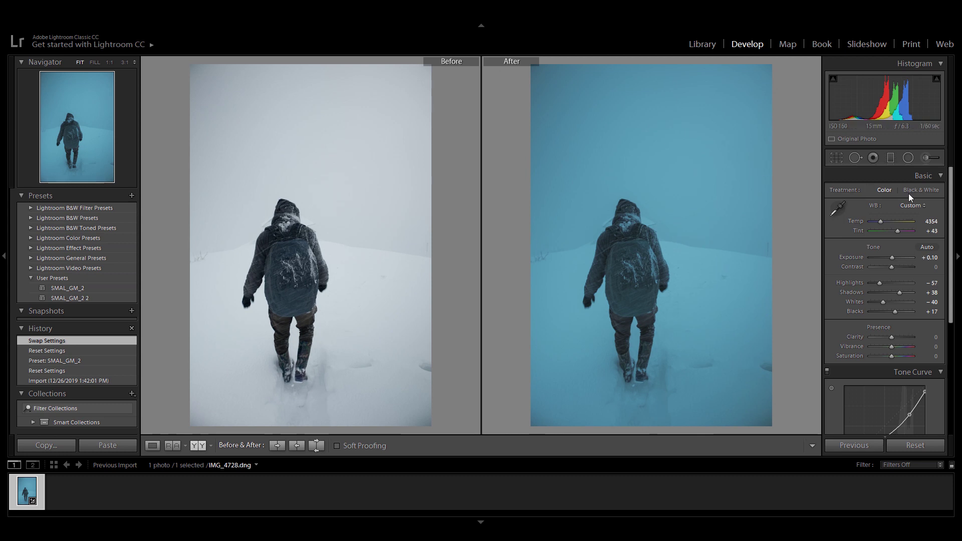
left_click_drag(951, 187, 950, 268)
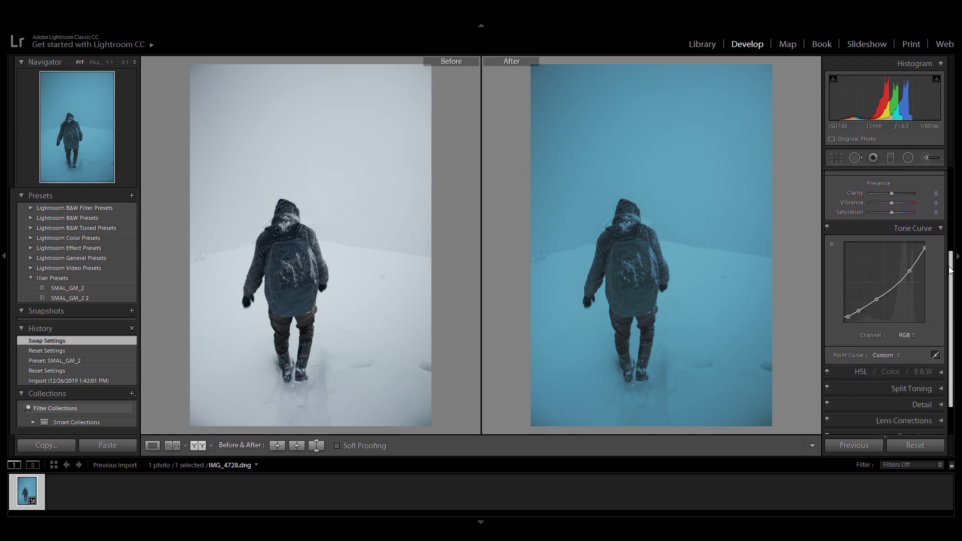
scroll(840, 260, "up", 3)
left_click_drag(897, 231, 892, 231)
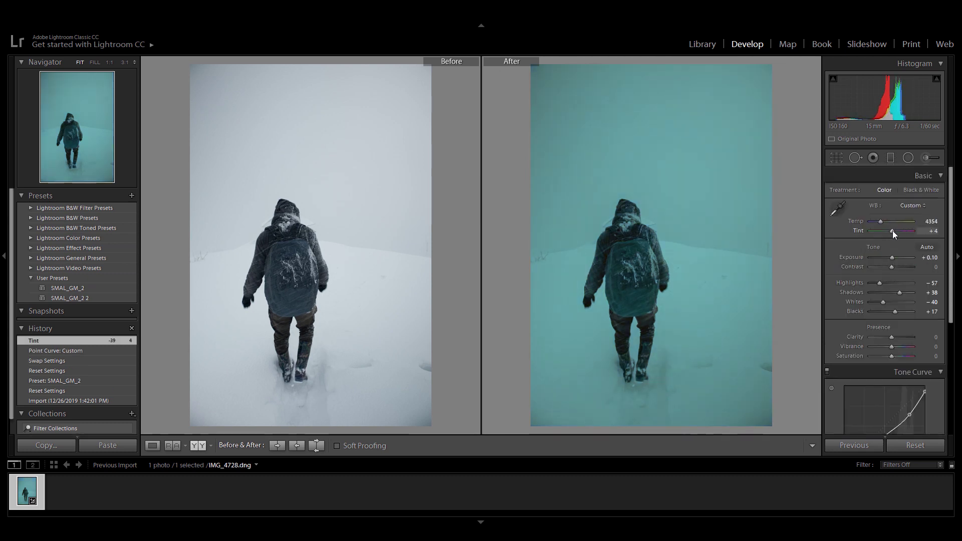
key("ctrl+z")
key("ctrl+shift+z")
left_click_drag(900, 292, 909, 292)
scroll(831, 258, "down", 2)
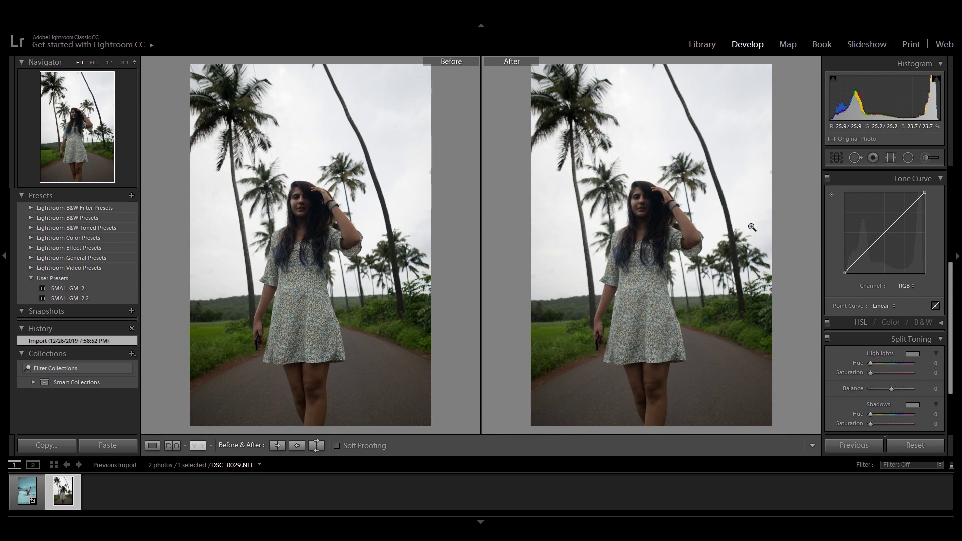
- Apply the SMAL_GM_2 user preset to DSC_0029.NEF
left_click(67, 287)
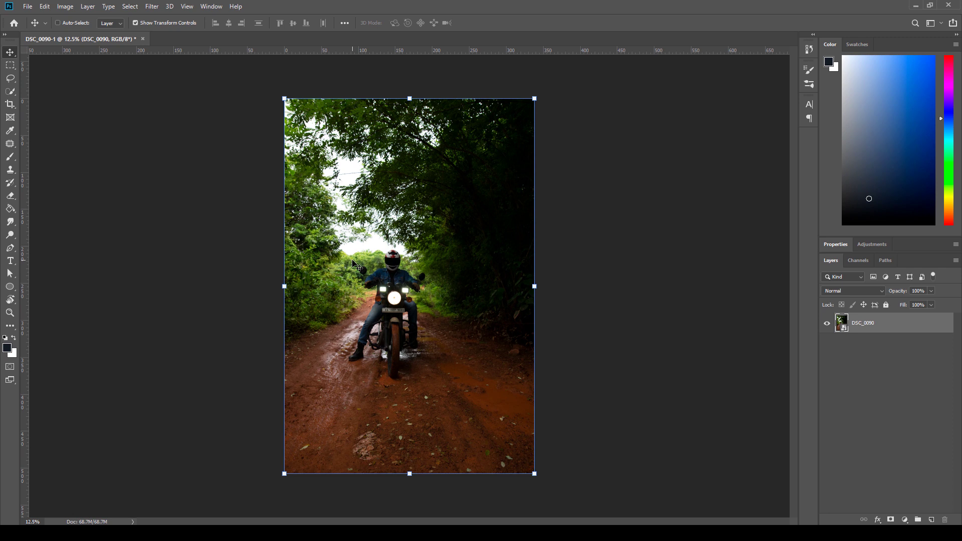
- Open DSC_0090 in the Camera Raw Filter from the Filter menu
left_click(152, 6)
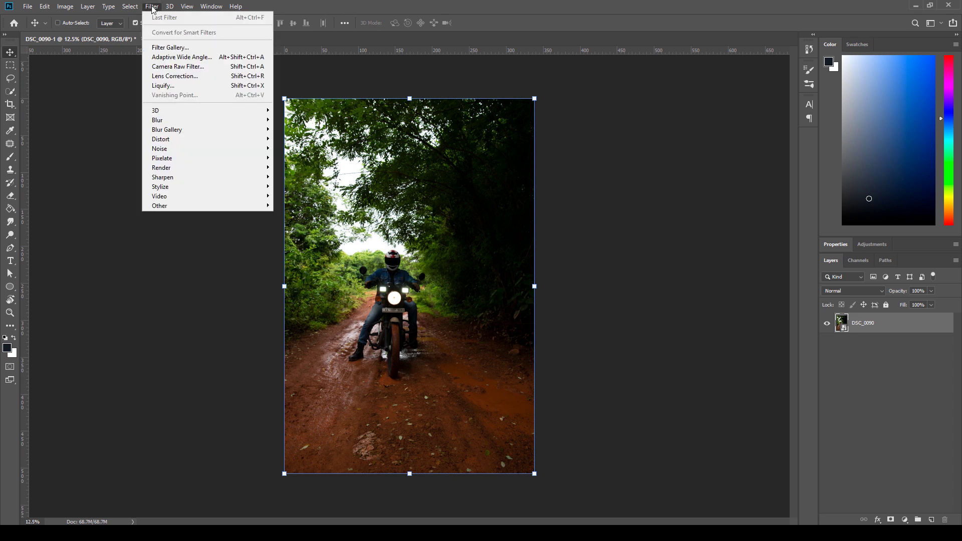
left_click(183, 69)
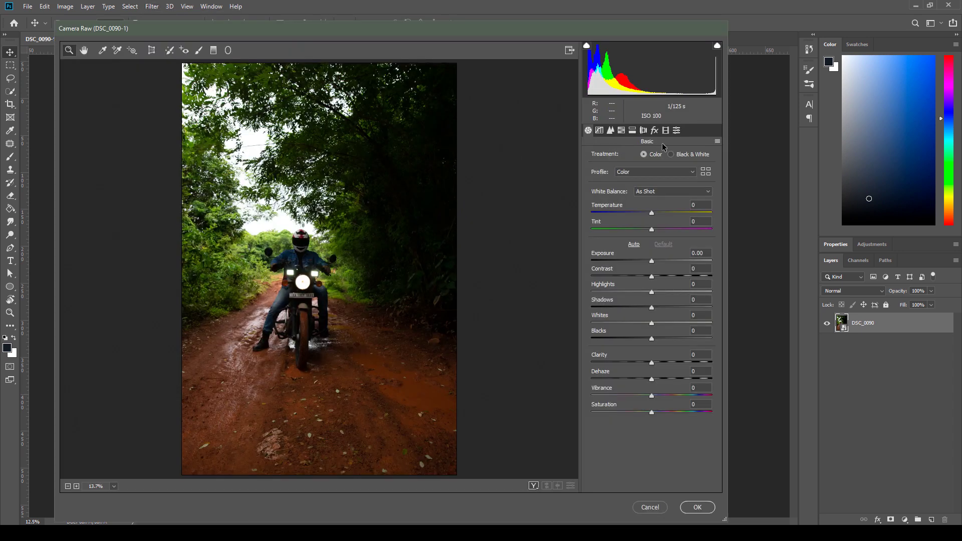
- Load the SMAL_GM_2.0.xmp settings file into Camera Raw for the motorbike photo
left_click(716, 142)
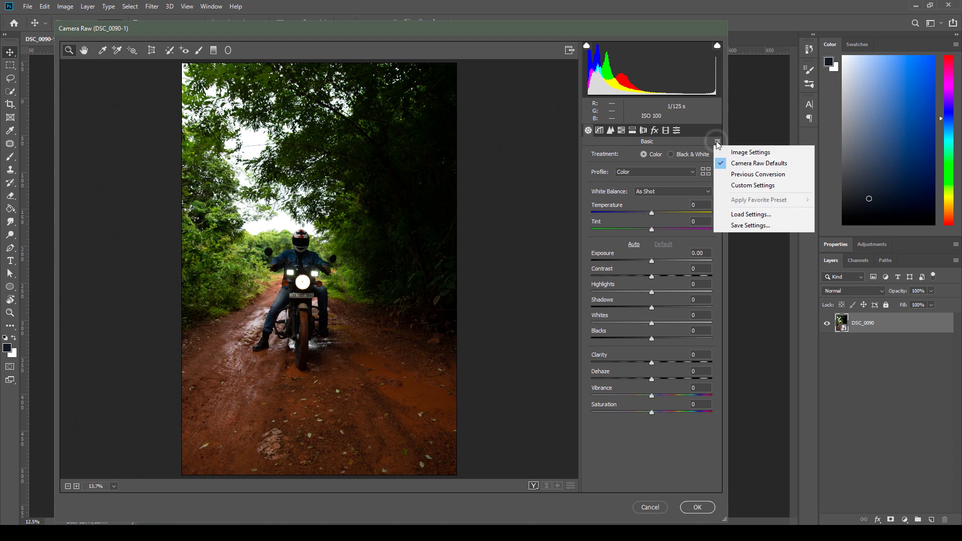
left_click(739, 219)
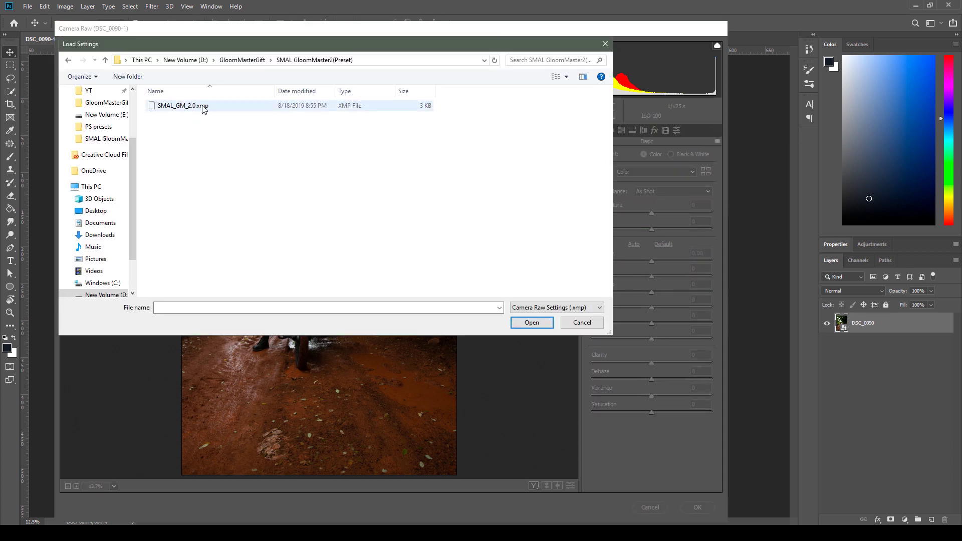
left_click(200, 110)
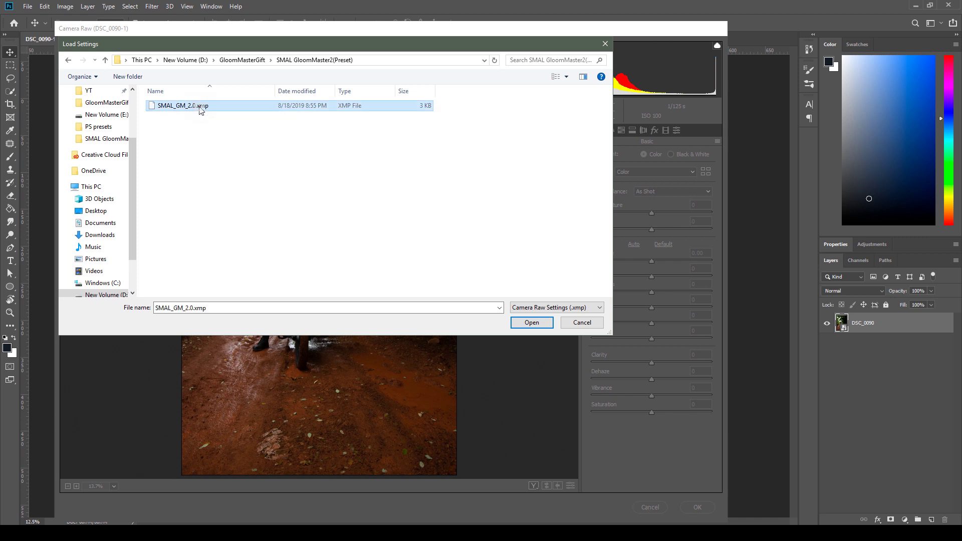
left_click(528, 323)
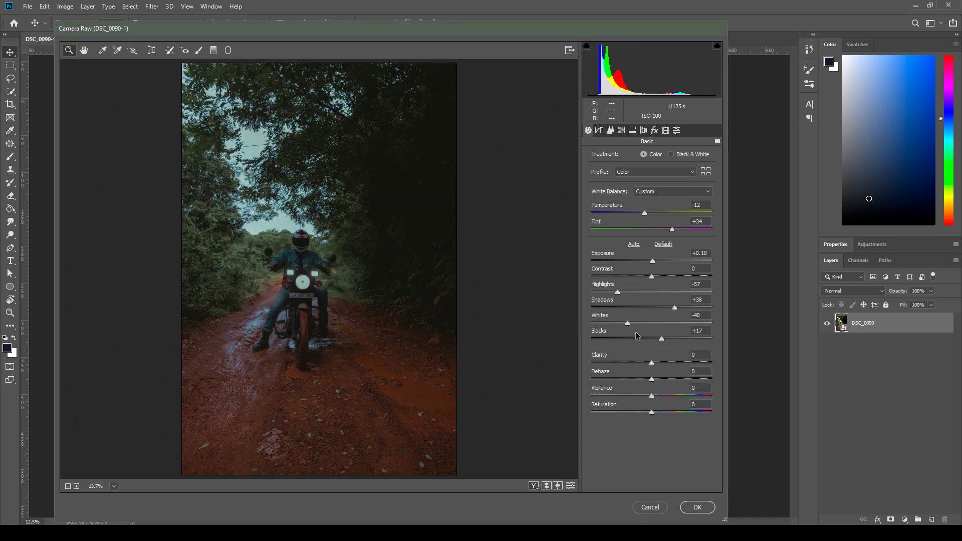
- Raise Exposure to +1.70 and commit the teal Camera Raw grade to the photo
left_click_drag(653, 262, 673, 261)
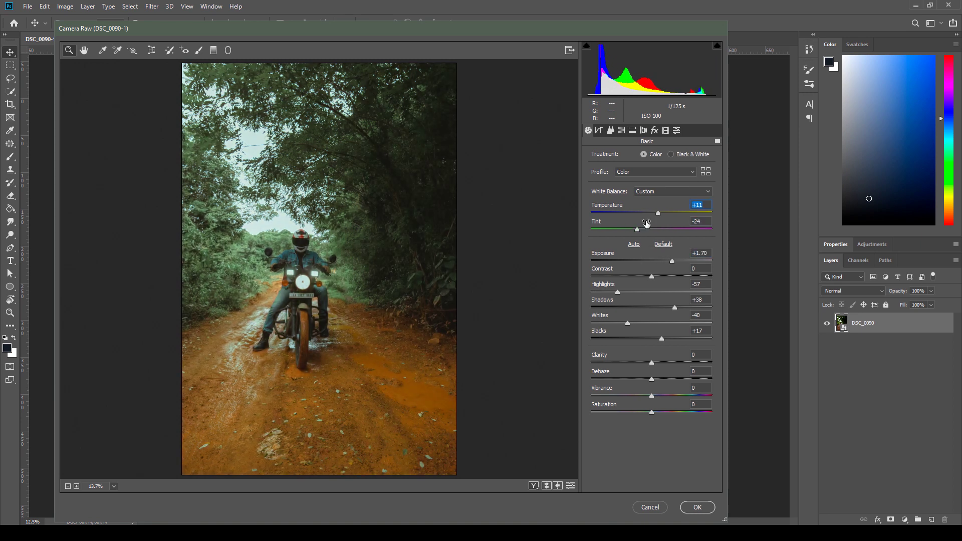
left_click(610, 131)
left_click(588, 131)
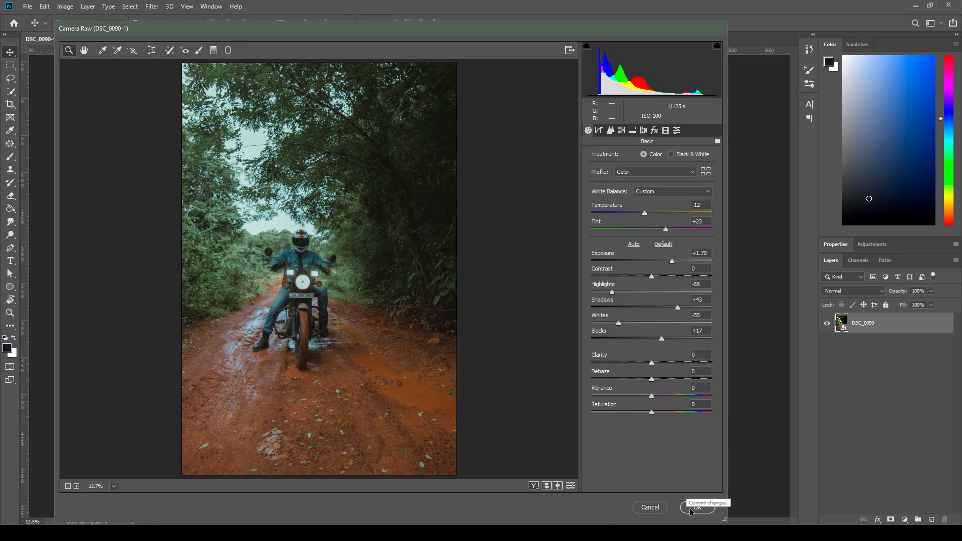